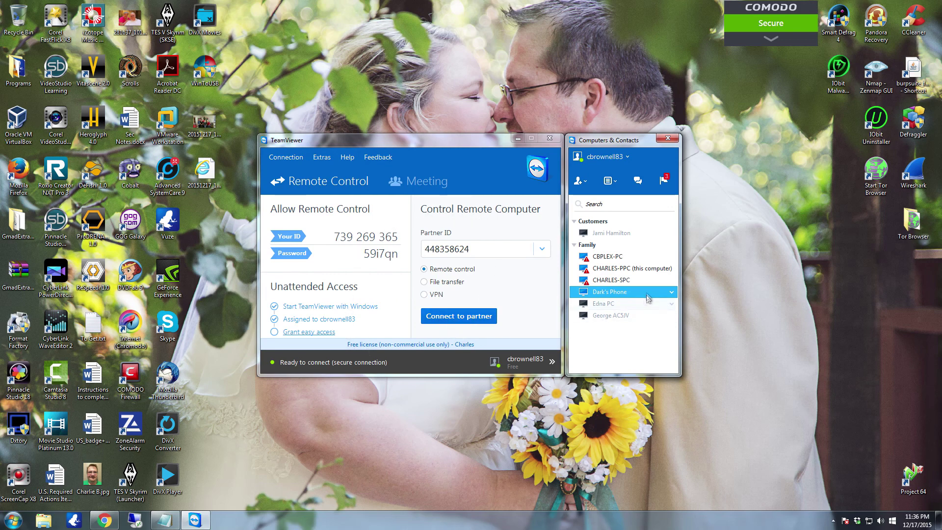
# - Connect to Dark's Phone in Family contacts, unlock it, and reach its home screen
pyautogui.moveTo(629, 146); pyautogui.dragTo(628, 150)
pyautogui.doubleClick(609, 297)
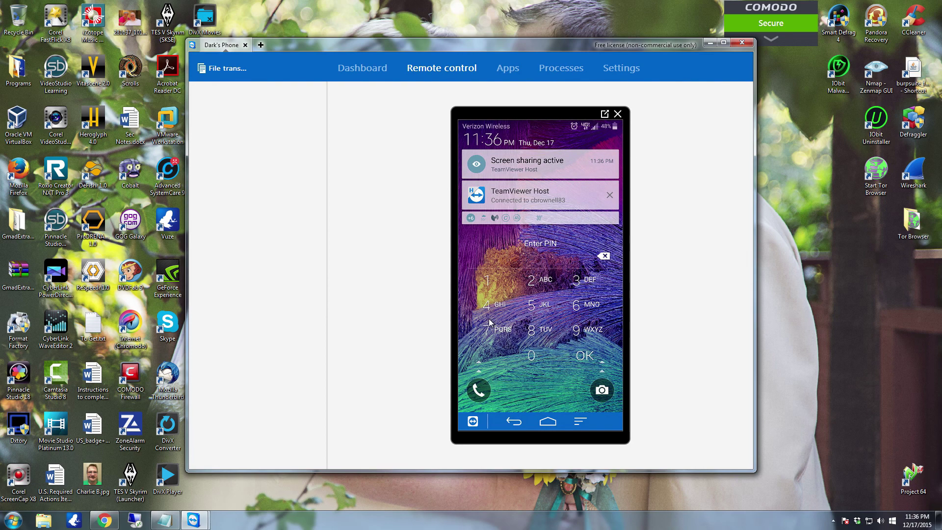
pyautogui.click(489, 282)
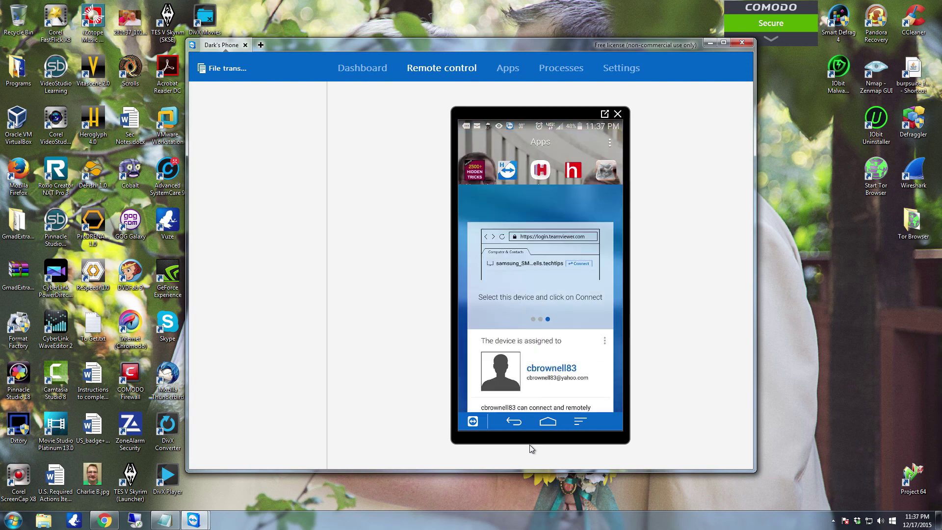
pyautogui.click(509, 423)
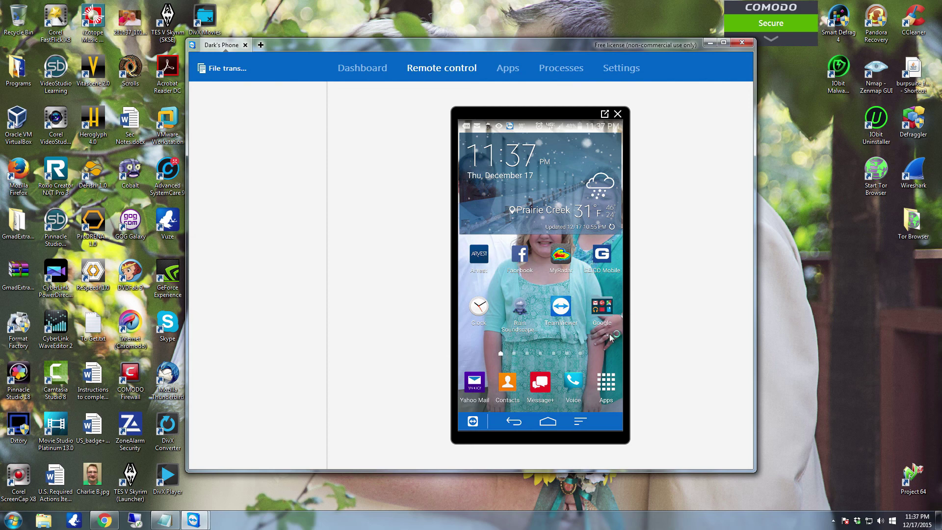
pyautogui.click(606, 384)
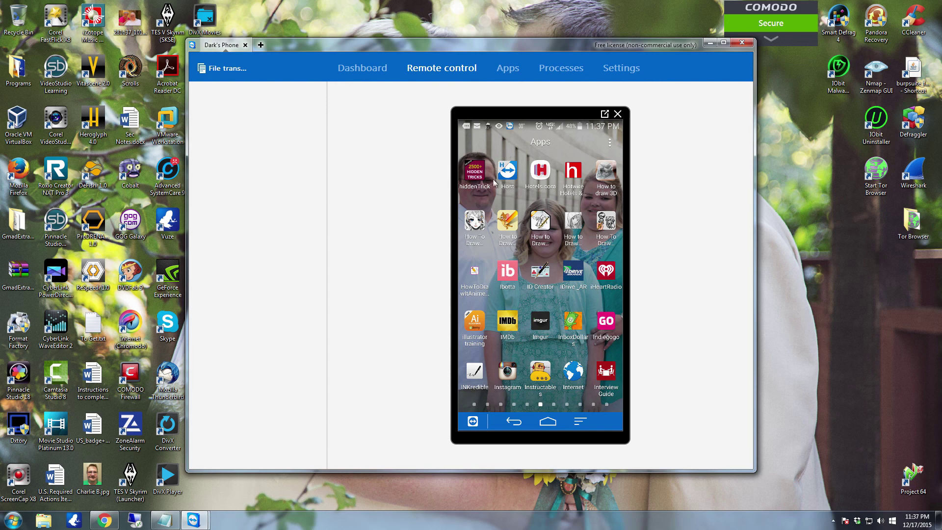
# - Page the app drawer from the M and N apps to Postcard Creator
pyautogui.moveTo(608, 256); pyautogui.dragTo(495, 255)
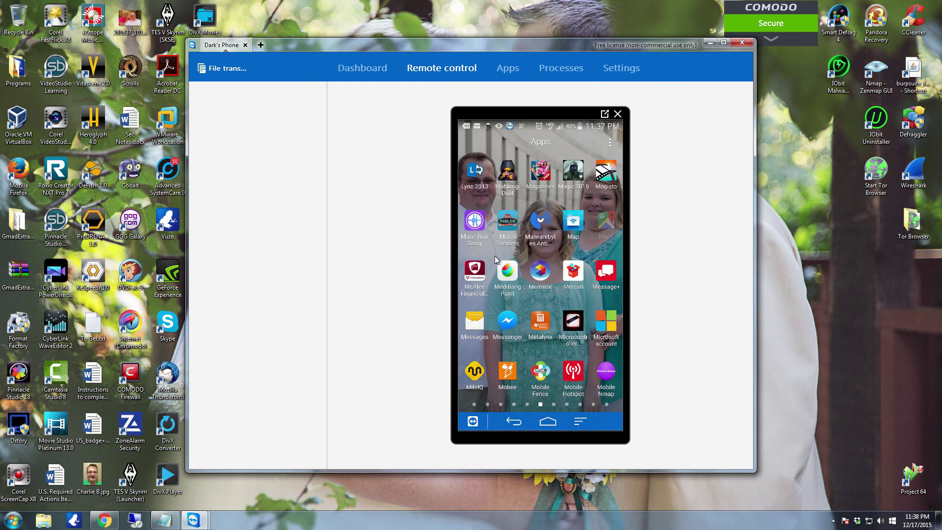
pyautogui.moveTo(606, 251); pyautogui.dragTo(486, 256)
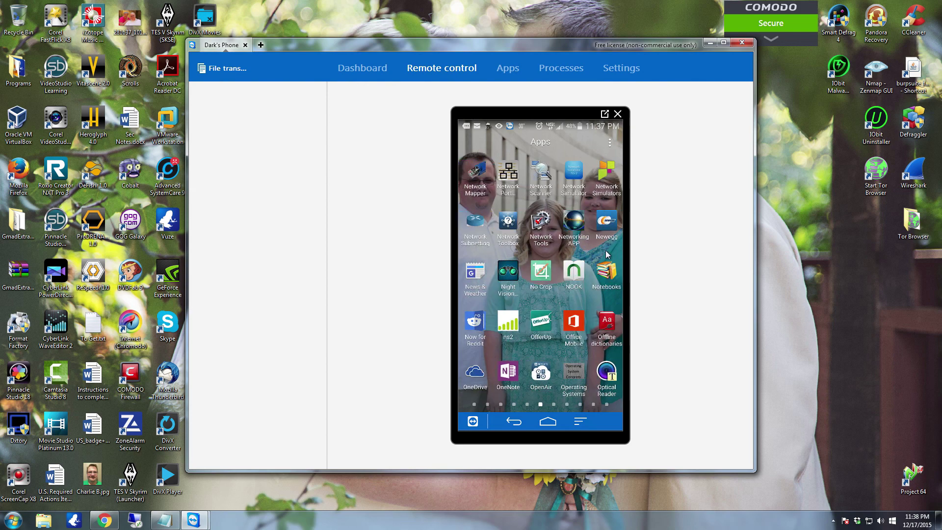
pyautogui.moveTo(605, 250); pyautogui.dragTo(494, 253)
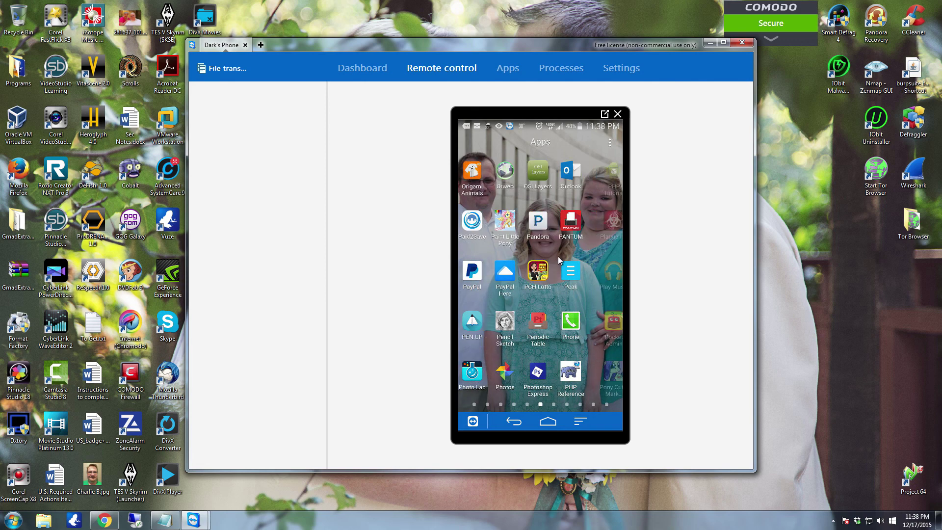
pyautogui.moveTo(604, 256); pyautogui.dragTo(551, 265)
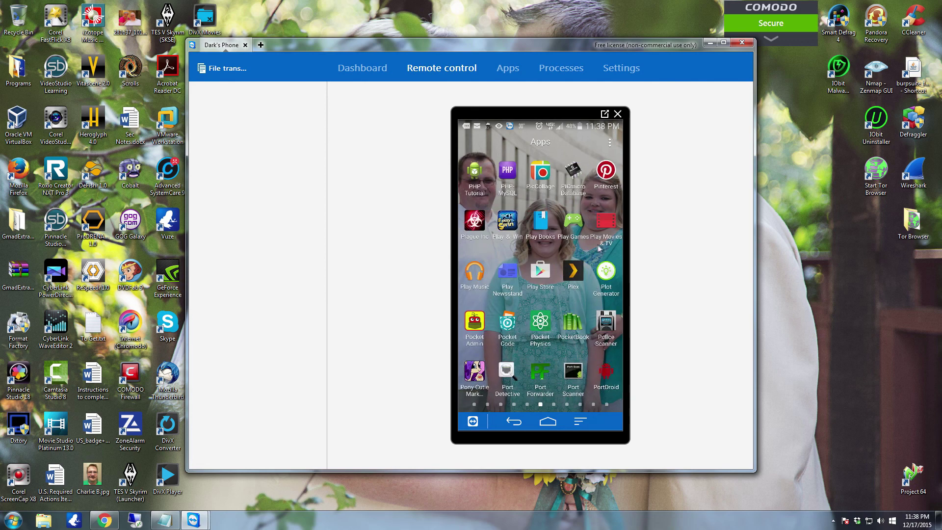
pyautogui.moveTo(582, 254); pyautogui.dragTo(537, 259)
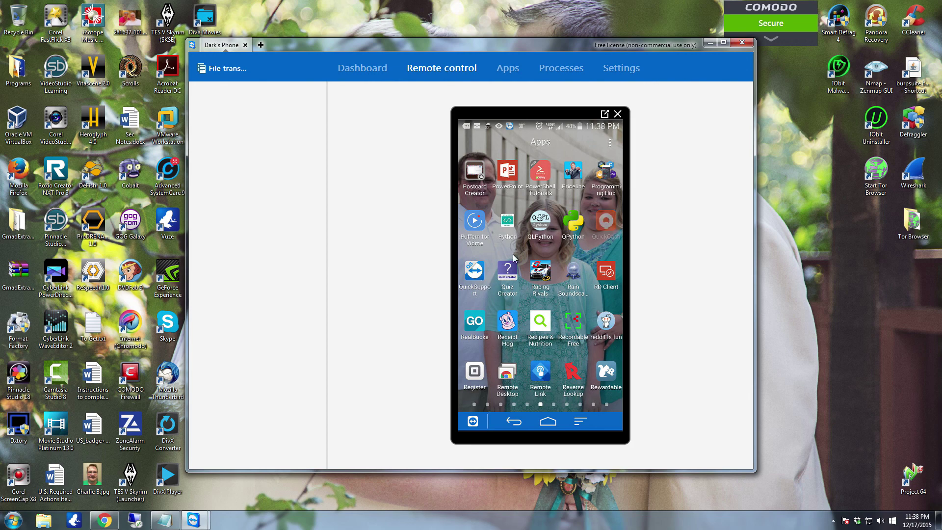
# - Continue through the R, S and T to V pages to the final W-Z page
pyautogui.moveTo(603, 251); pyautogui.dragTo(514, 258)
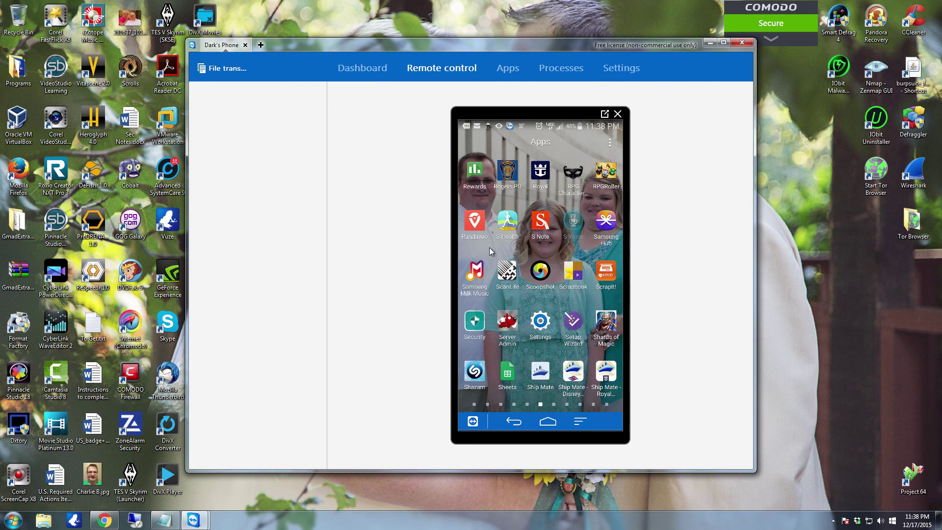
pyautogui.moveTo(582, 250); pyautogui.dragTo(490, 247)
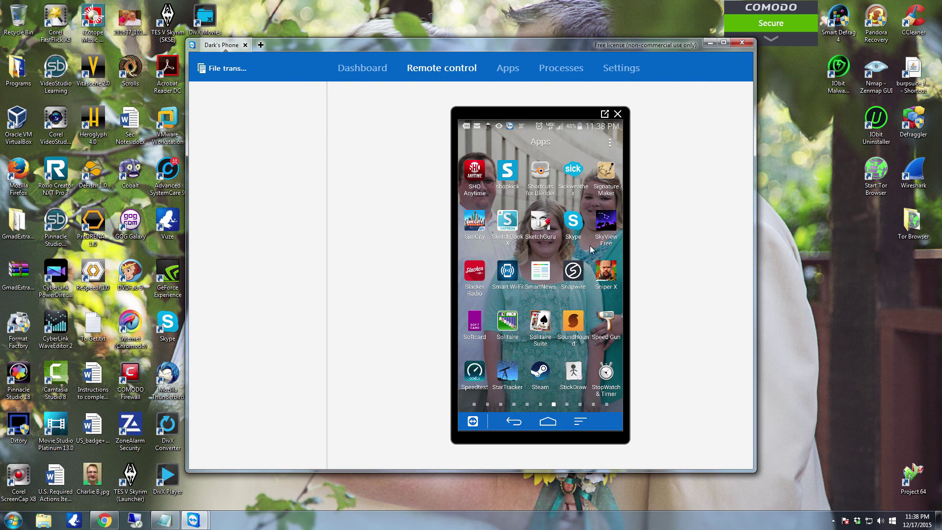
pyautogui.moveTo(591, 250); pyautogui.dragTo(502, 255)
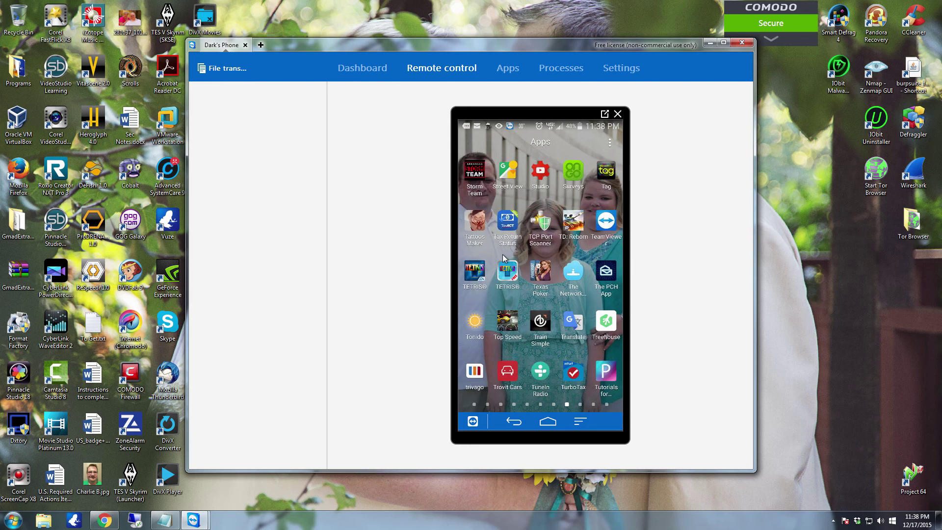
pyautogui.click(605, 221)
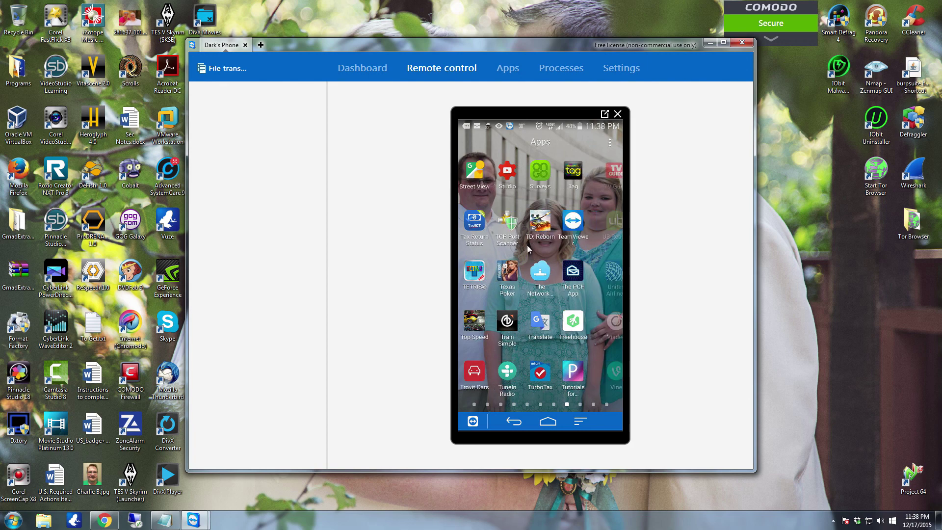
pyautogui.moveTo(530, 250); pyautogui.dragTo(494, 249)
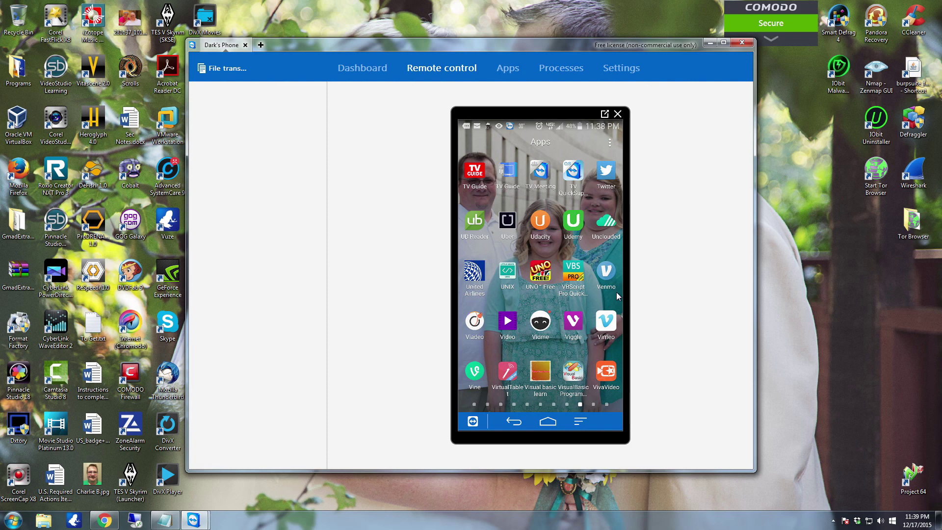
pyautogui.moveTo(616, 292); pyautogui.dragTo(499, 259)
pyautogui.moveTo(611, 258); pyautogui.dragTo(518, 255)
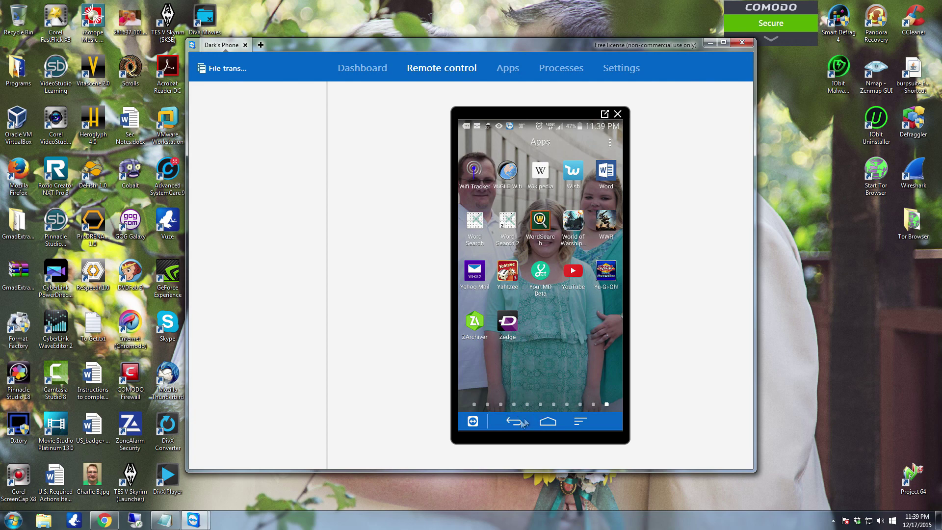
# - Return home, launch Fallout Shelter from the games page, and bring up its quit prompt
pyautogui.press('Escape')
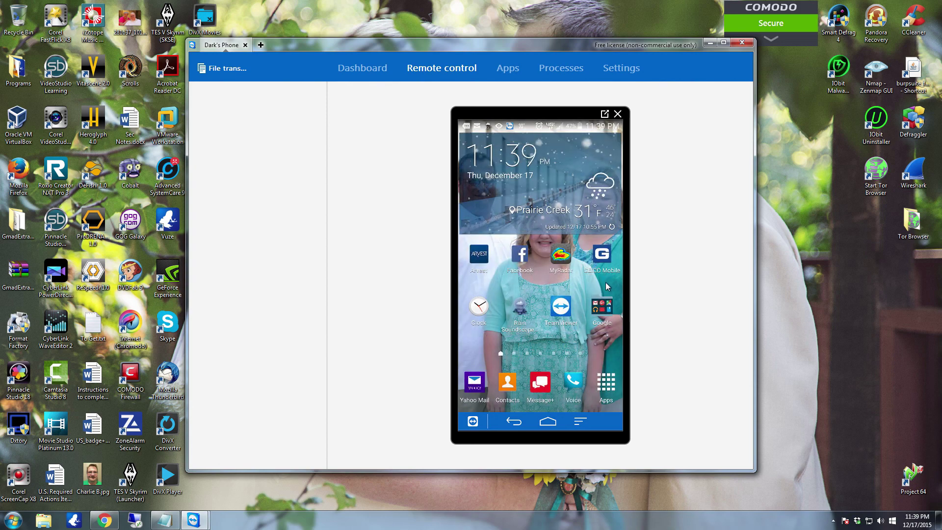
pyautogui.moveTo(506, 288); pyautogui.dragTo(560, 302)
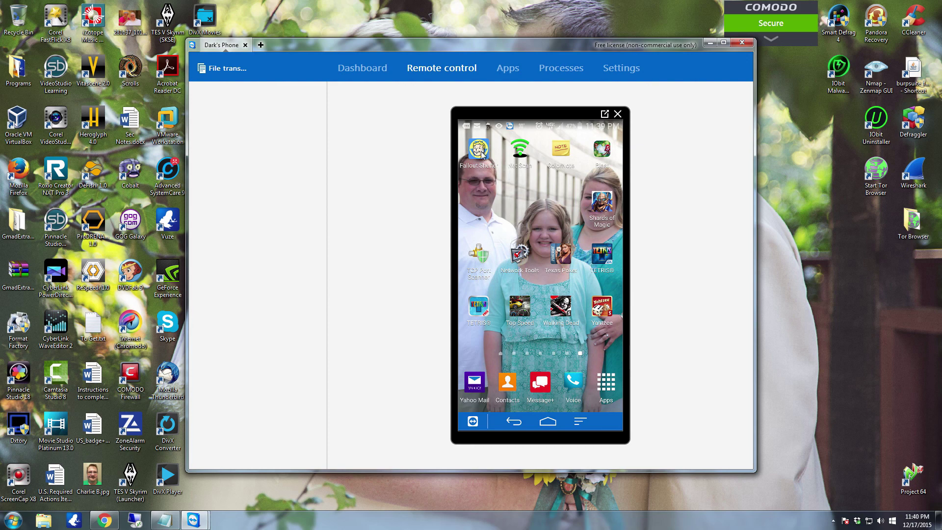
pyautogui.click(480, 149)
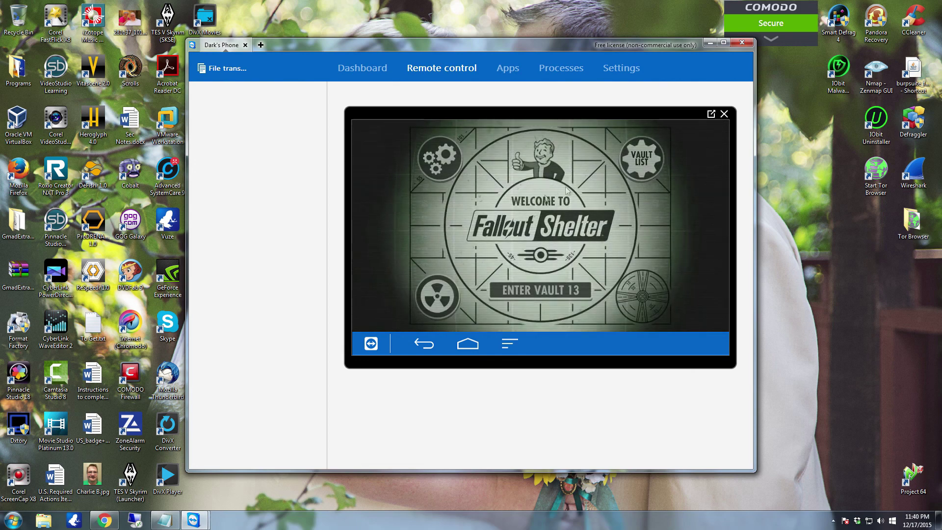
pyautogui.click(431, 345)
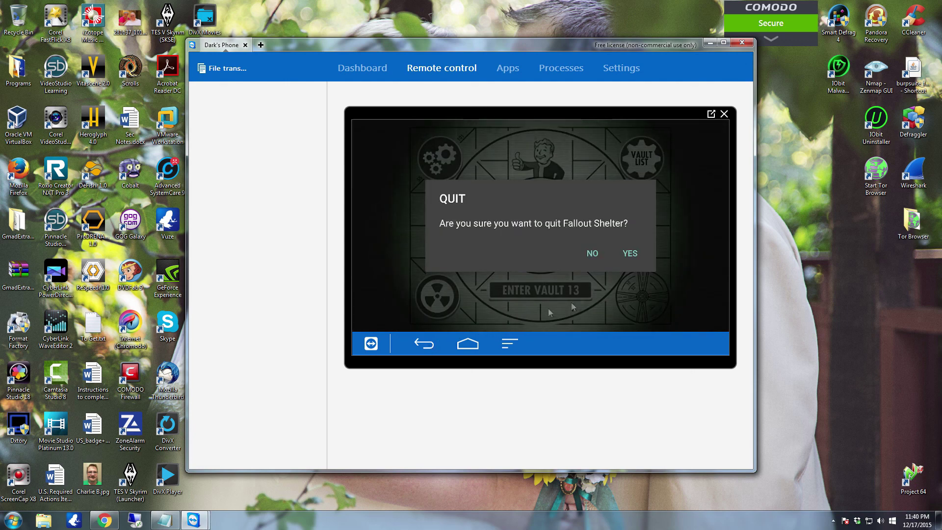
# - Confirm YES to quit Fallout Shelter, then swipe to the previous home page
pyautogui.click(630, 255)
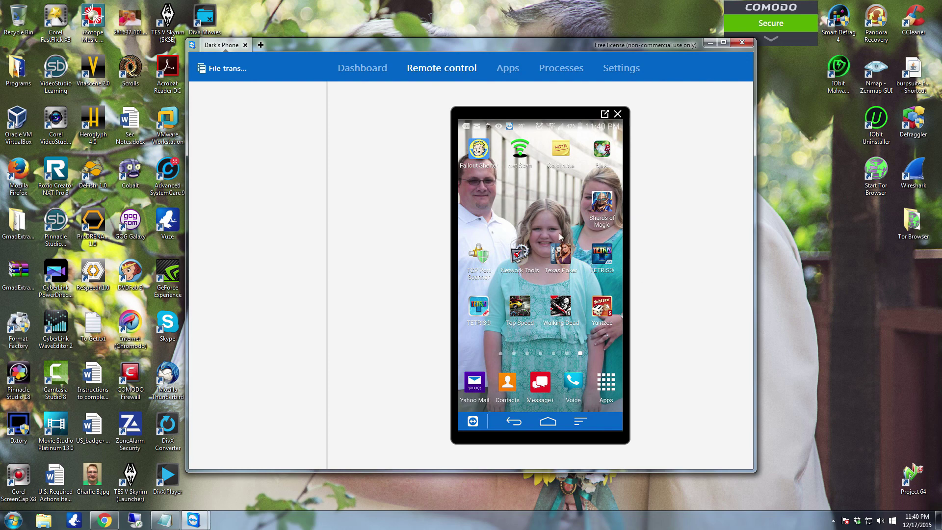
pyautogui.moveTo(526, 228); pyautogui.dragTo(617, 217)
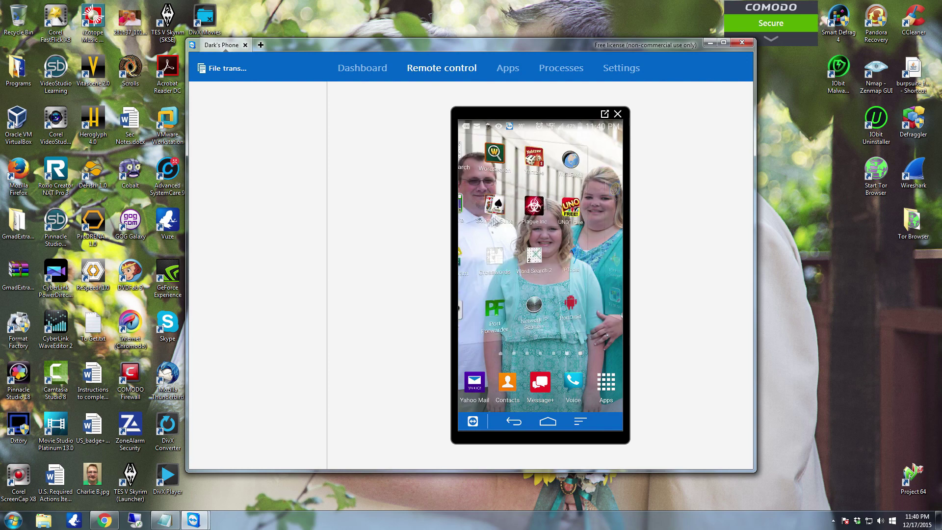
# - Swipe across two more home pages back to the clock widget page
pyautogui.moveTo(515, 222)
pyautogui.mouseDown()
pyautogui.moveTo(617, 221)
pyautogui.moveTo(511, 232)
pyautogui.moveTo(612, 230)
pyautogui.mouseUp()
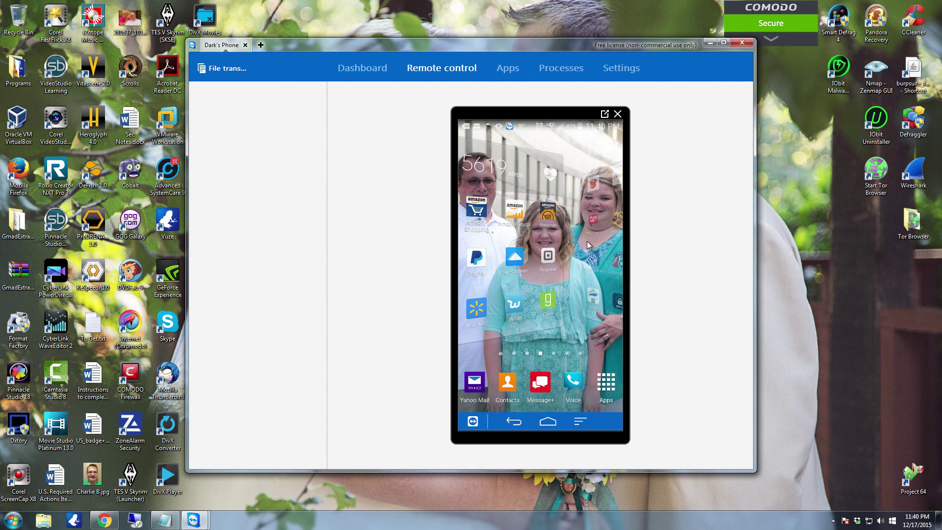
pyautogui.moveTo(563, 246); pyautogui.dragTo(657, 227)
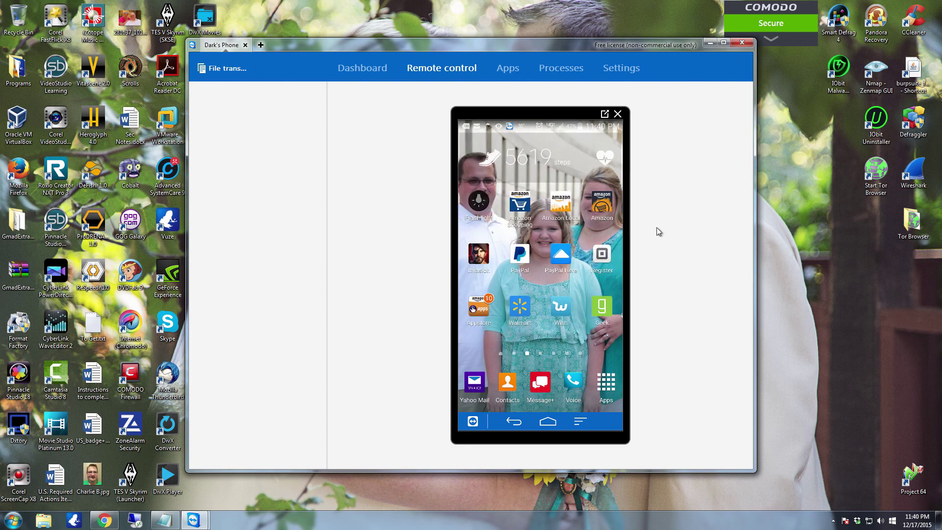